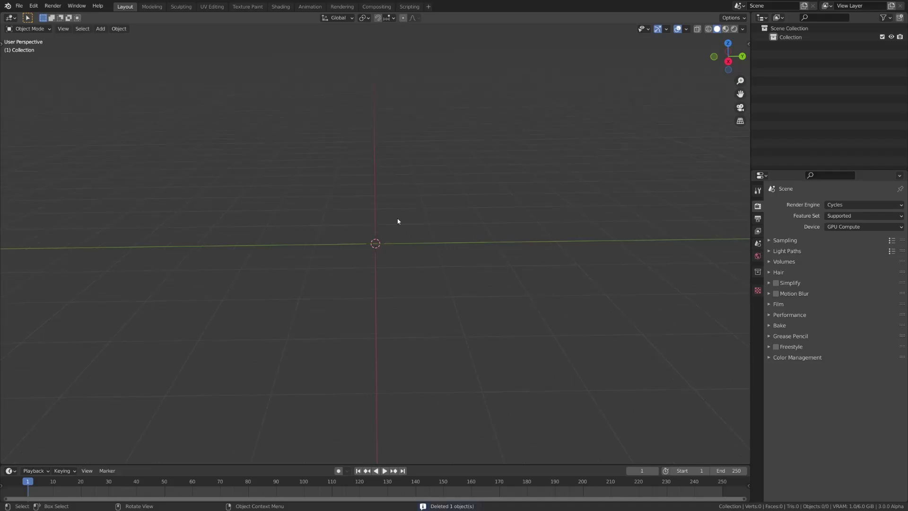
- Add a UV sphere mesh at the world origin and set its segments to 32
key("shift+a")
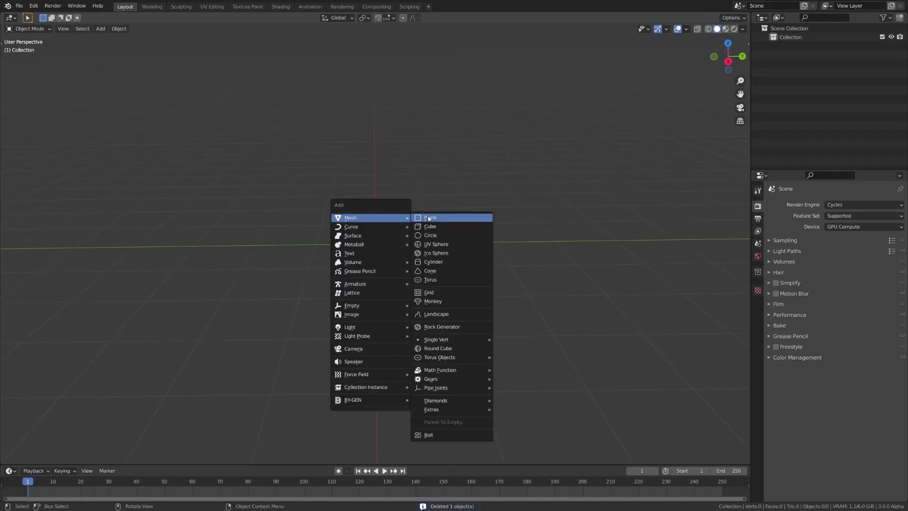
left_click(442, 245)
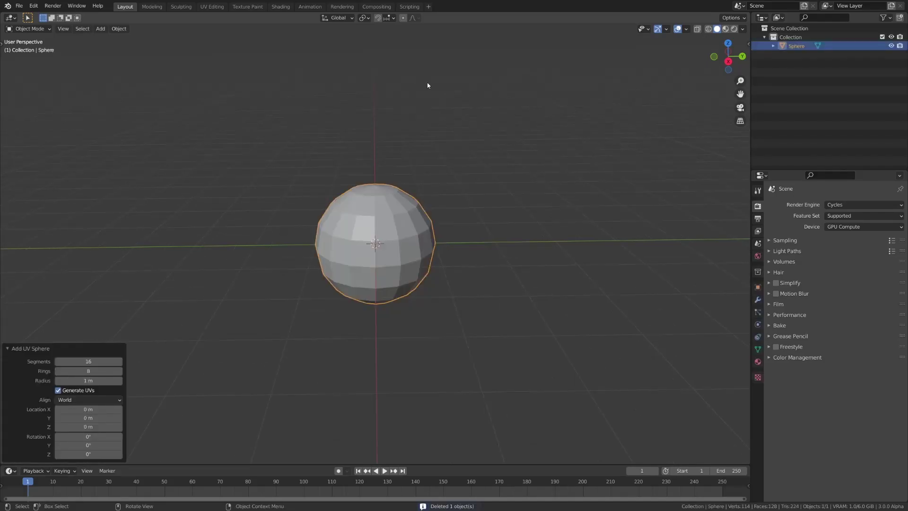
left_click(92, 361)
type("32")
key("Return")
mouse_move(92, 362)
left_mouse_down()
mouse_move(136, 367)
mouse_move(90, 362)
left_mouse_up()
scroll(430, 273, "up", 5)
left_click_drag(727, 57, 728, 75)
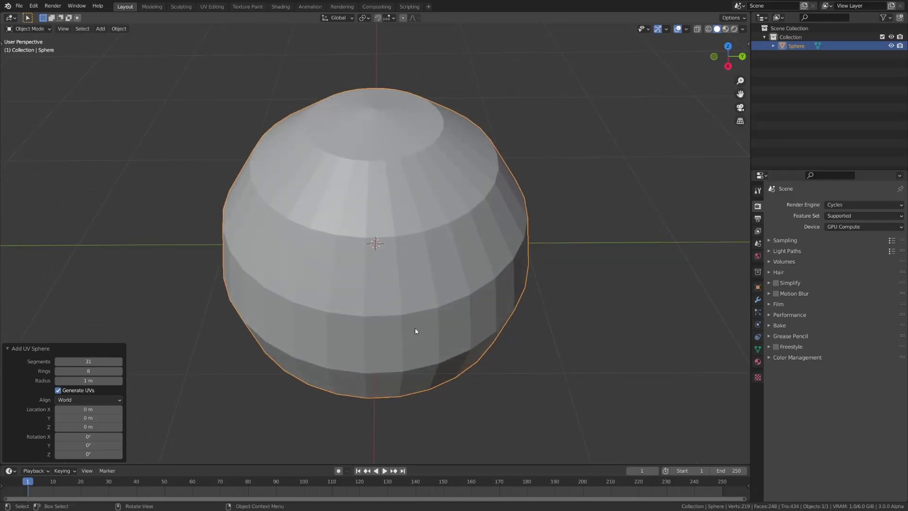
mouse_move(77, 363)
left_mouse_down()
mouse_move(38, 362)
mouse_move(78, 364)
left_mouse_up()
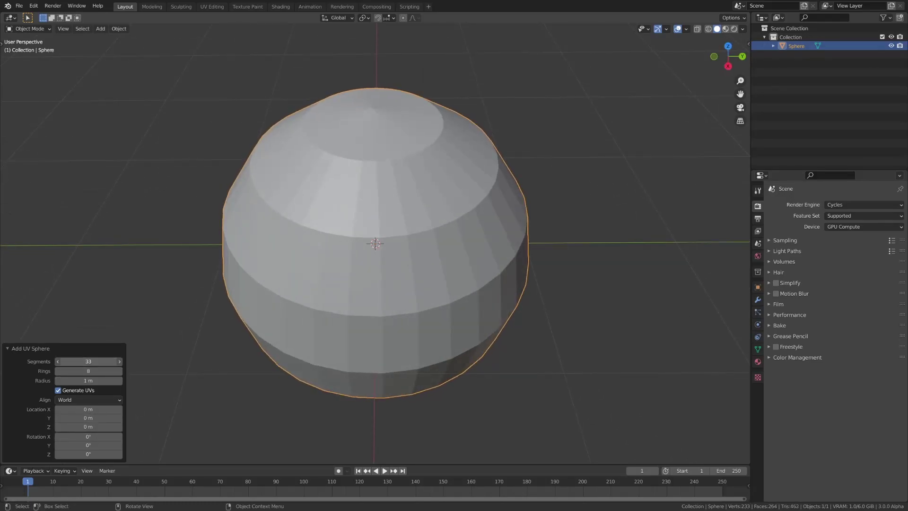
scroll(91, 361, "down", 1, "ctrl")
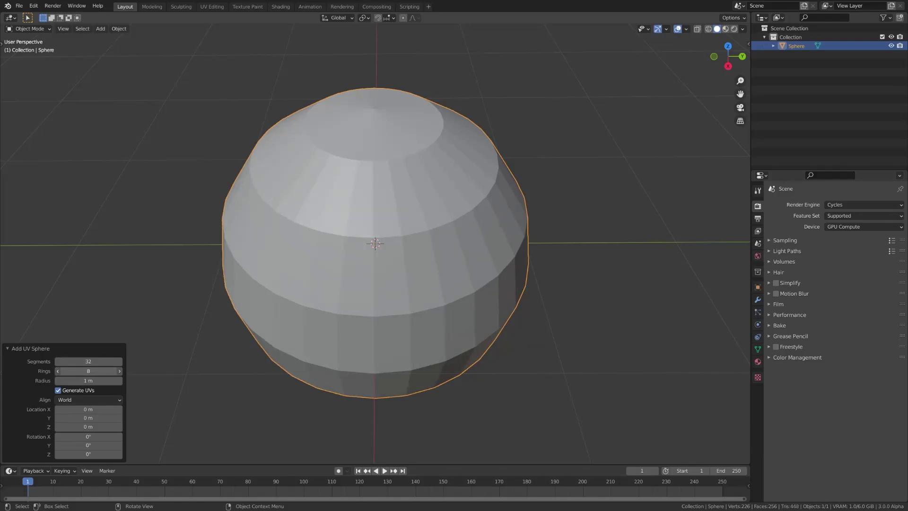
- Set the UV sphere's rings to 16
left_click_drag(89, 371, 113, 370)
left_click(92, 369)
type("16")
key("Return")
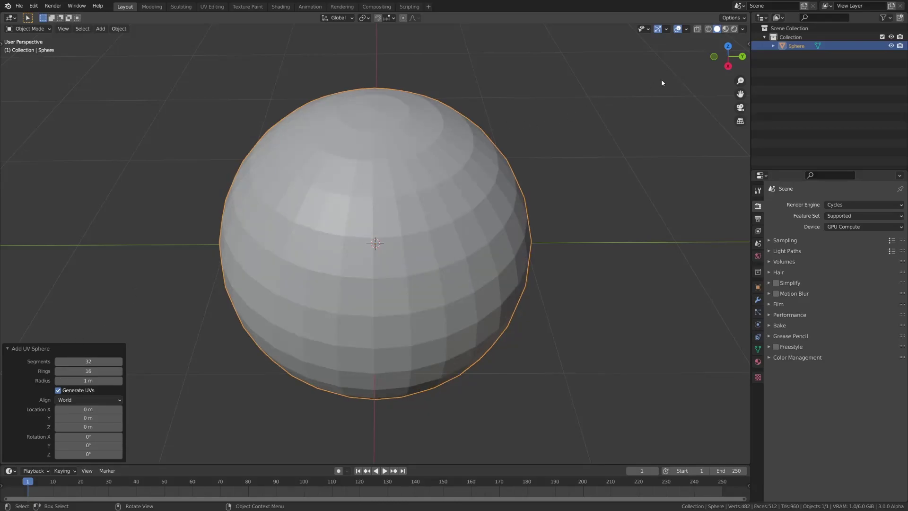
- Inspect the sphere's topology in Edit Mode, comparing the triangles at the pole with the quads below it and around the middle
mouse_move(728, 56)
left_mouse_down()
mouse_move(705, 78)
mouse_move(724, 68)
left_mouse_up()
key("Tab")
scroll(384, 185, "up", 2)
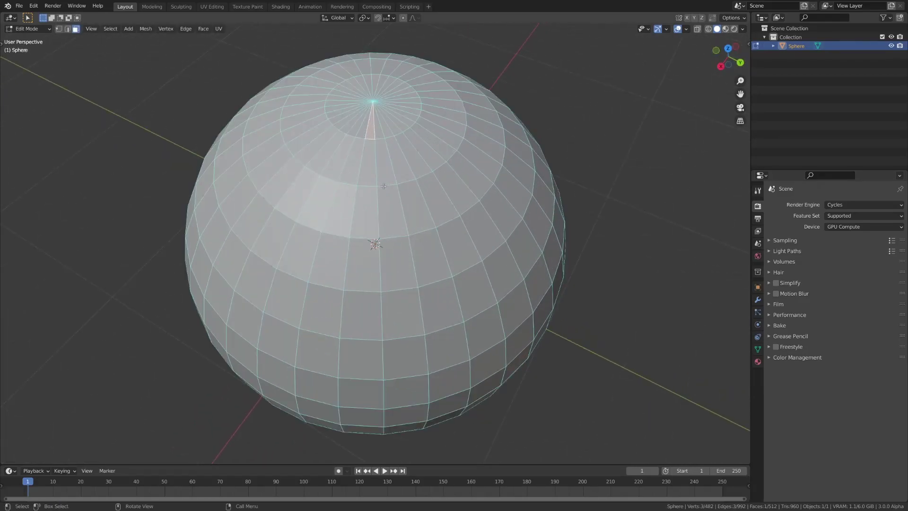
left_click(370, 160)
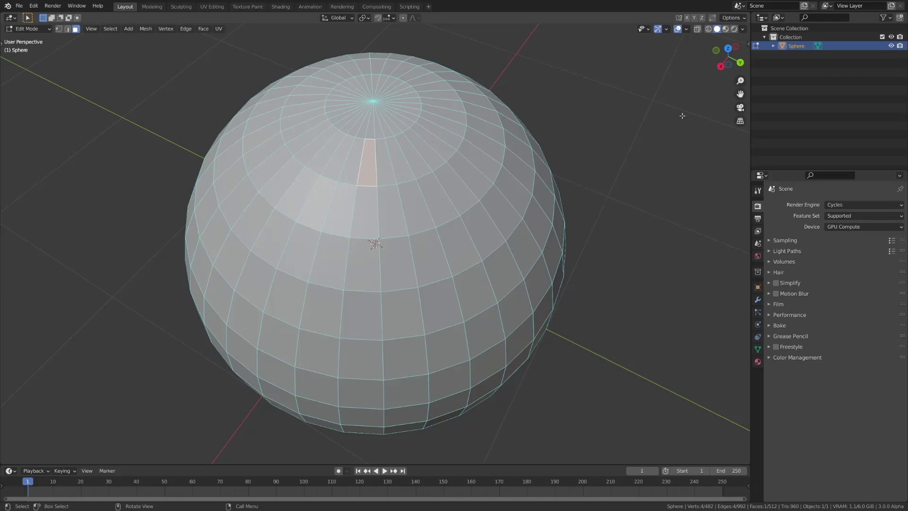
left_click_drag(728, 66, 727, 50)
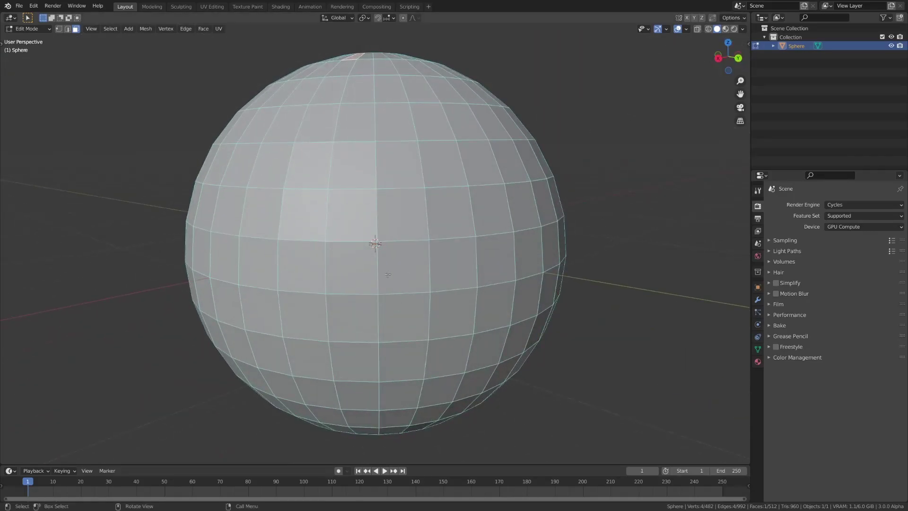
left_click(386, 254)
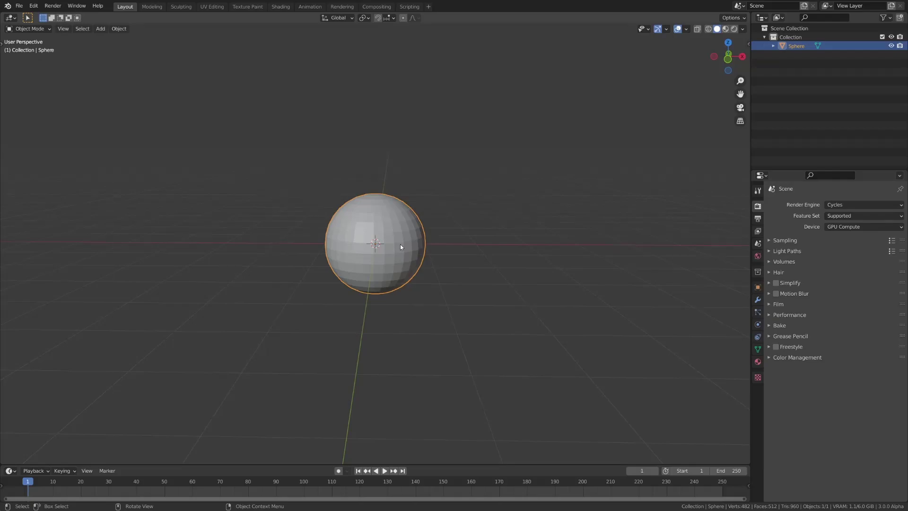
- Extrude the upper half of the sphere upward along Z in the front view to stretch it into a capsule
key("KP_1")
key("Tab")
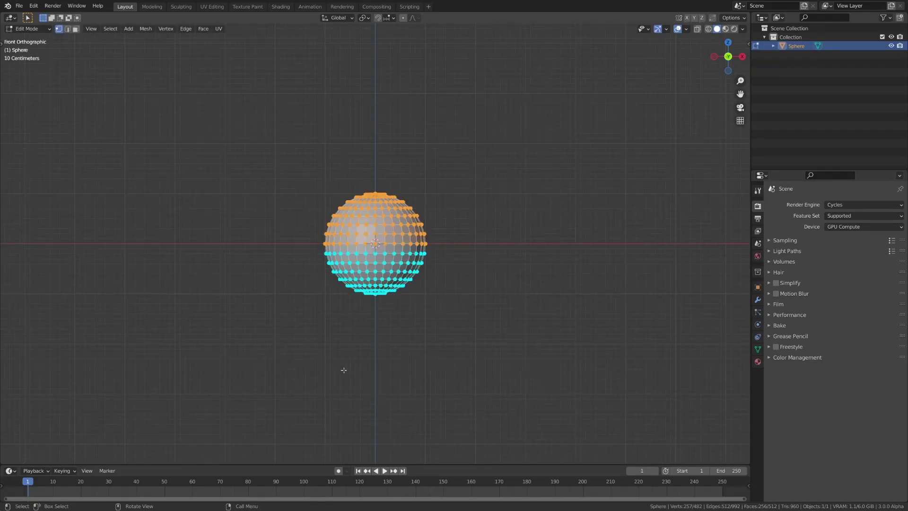
key("g")
key("z")
left_click(321, 226)
key("Tab")
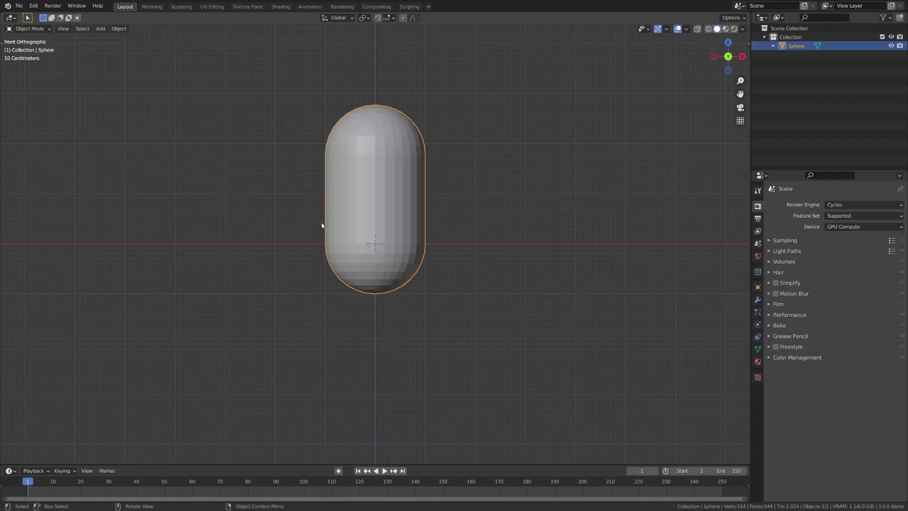
- Apply smooth shading to the capsule
left_click_drag(739, 66, 738, 78)
right_click(542, 128)
left_click(547, 131)
scroll(427, 246, "up", 2)
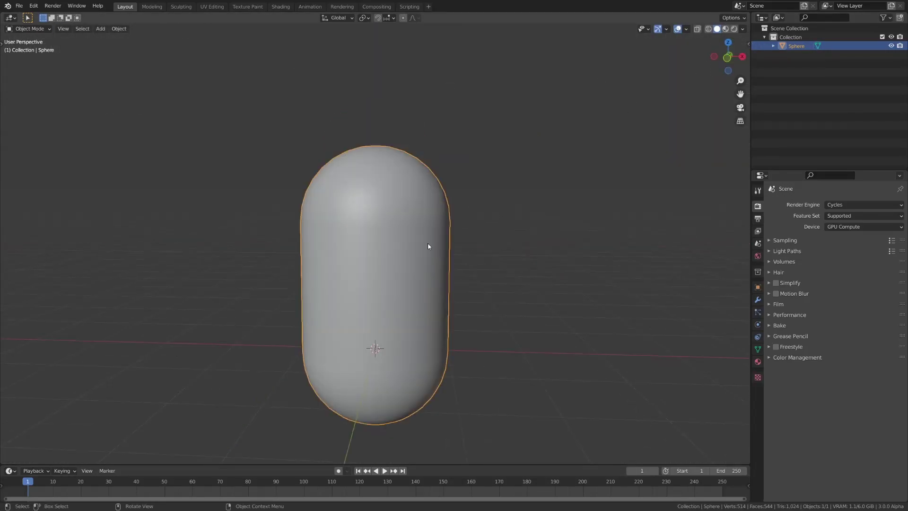
- Delete the capsule and add an ico sphere at the world origin in its place
key("Delete")
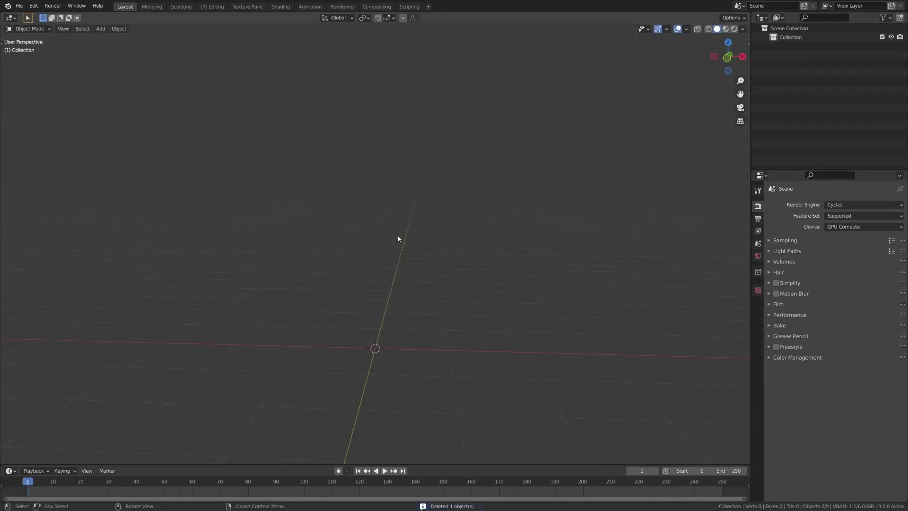
key("shift+a")
mouse_move(398, 235)
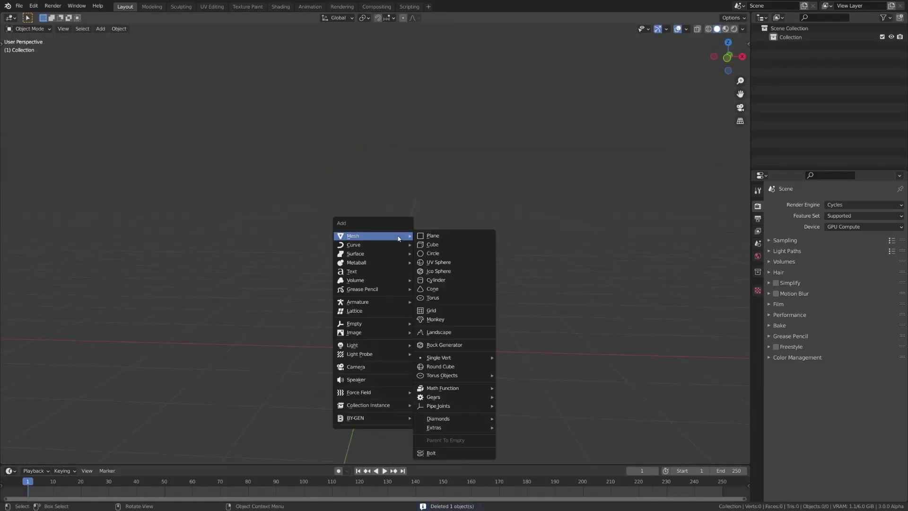
left_click(436, 271)
left_click_drag(740, 95, 740, 3)
scroll(371, 262, "up", 1)
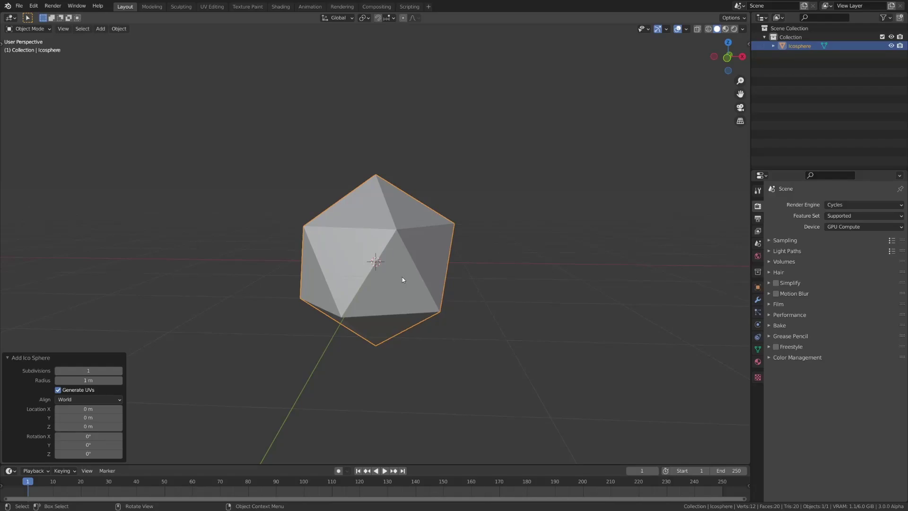
- Raise the ico sphere's subdivisions to 4 and bring them back down to 2
left_click(120, 370)
left_click(119, 370)
left_click(120, 371)
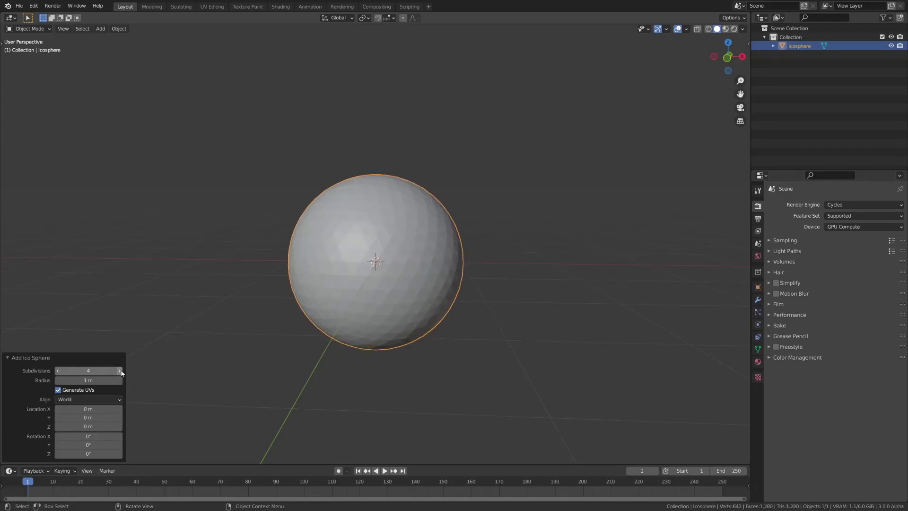
left_click(58, 370)
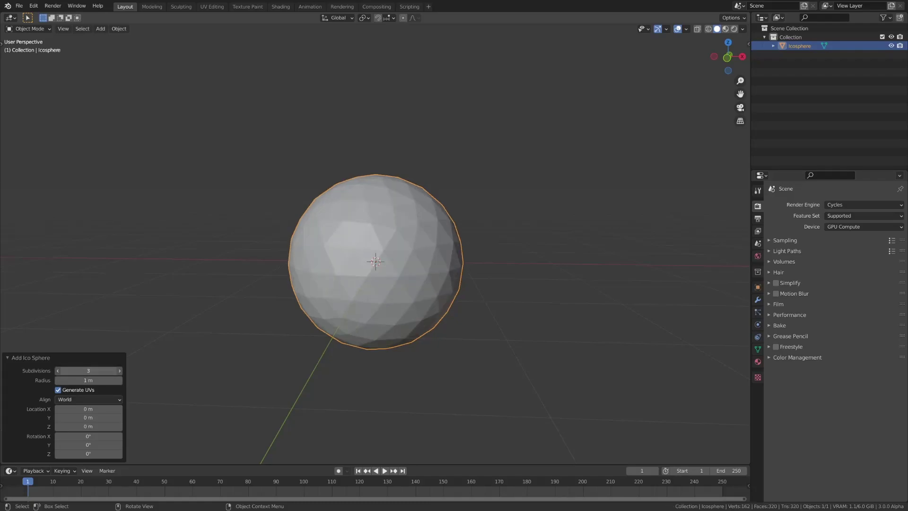
left_click(58, 371)
middle_click_drag(156, 360, 314, 315)
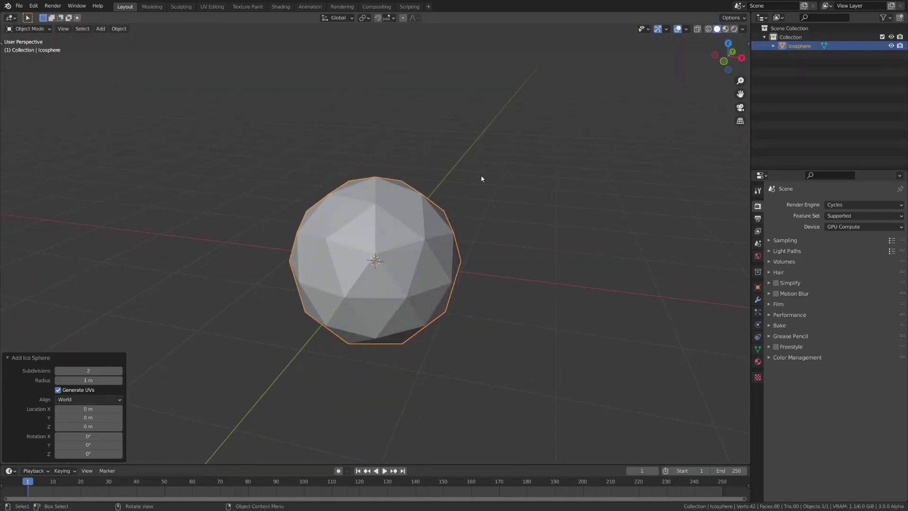
scroll(440, 214, "up", 2)
mouse_move(728, 57)
left_mouse_down()
mouse_move(756, 47)
mouse_move(743, 50)
left_mouse_up()
mouse_move(102, 370)
left_mouse_down()
mouse_move(118, 371)
mouse_move(78, 370)
mouse_move(120, 371)
mouse_move(95, 372)
left_mouse_up()
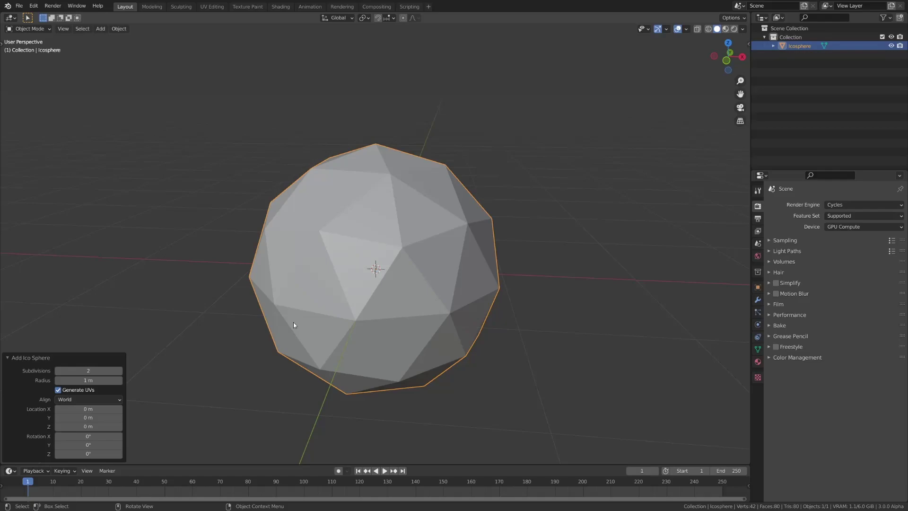
- Add a level 2 Subdivision modifier to the ico sphere and overlay its wireframe to examine the resulting faces
left_click(428, 299)
key("ctrl+2")
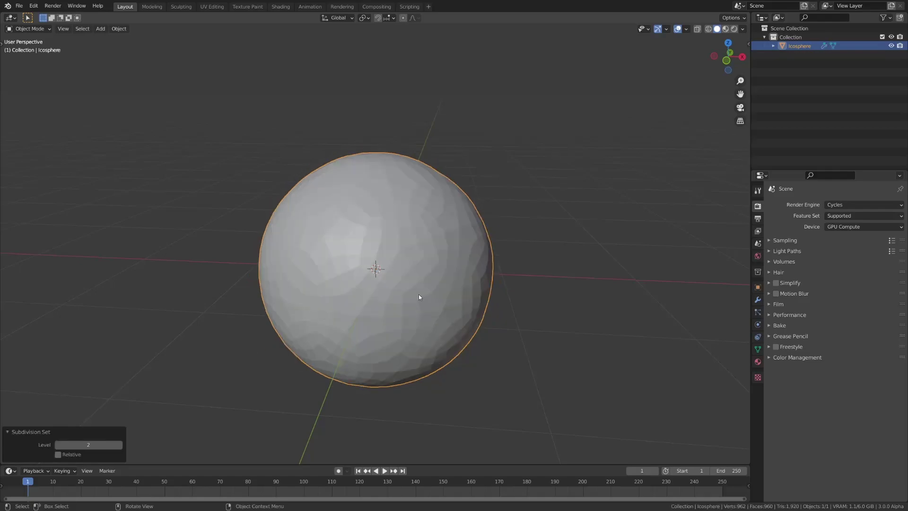
scroll(321, 309, "up", 2)
key("shift+z")
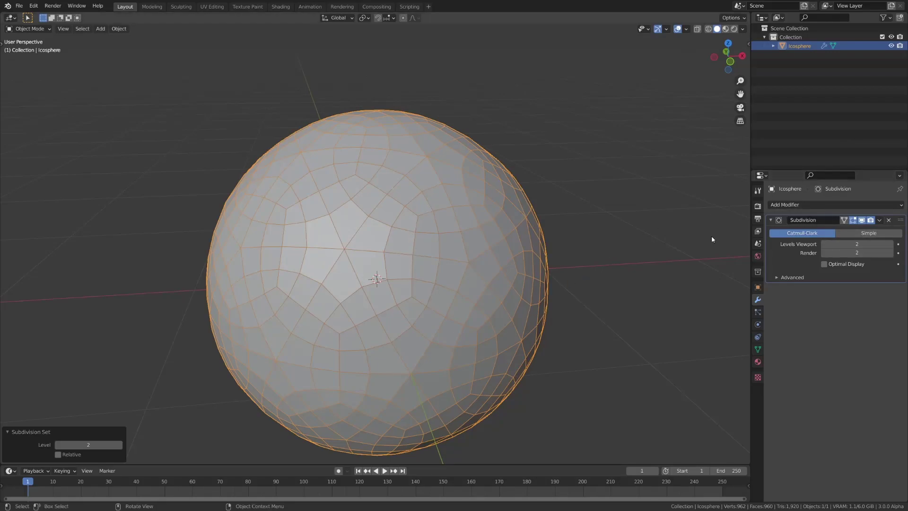
- Delete the subdivided ico sphere and add a new one with 1 subdivision
key("Delete")
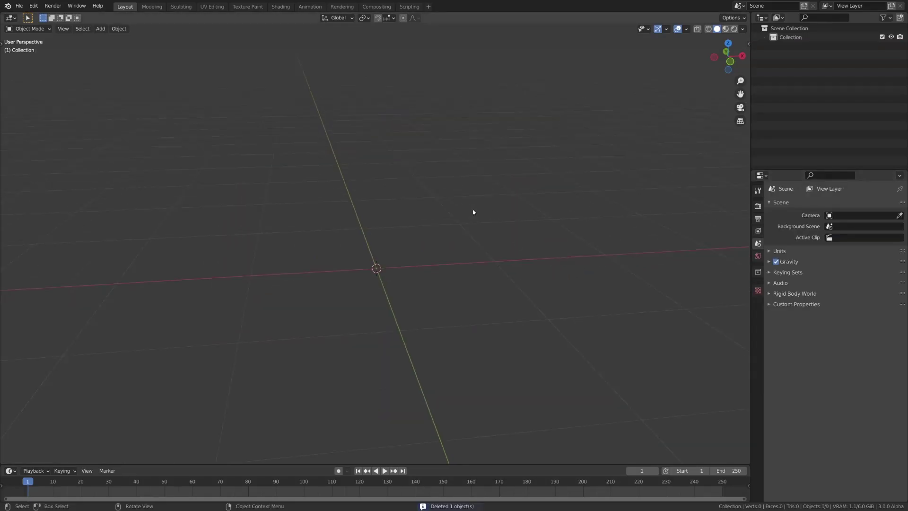
key("shift+a")
mouse_move(462, 211)
left_click(517, 245)
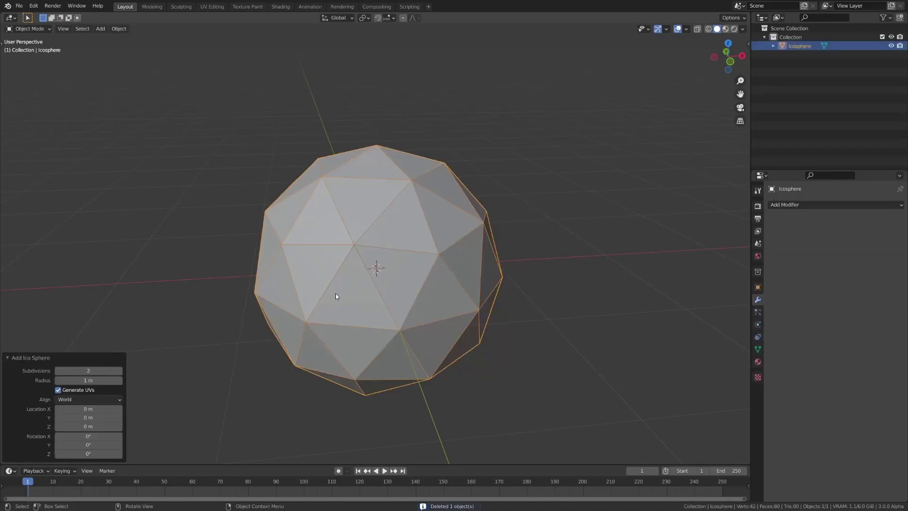
left_click(58, 370)
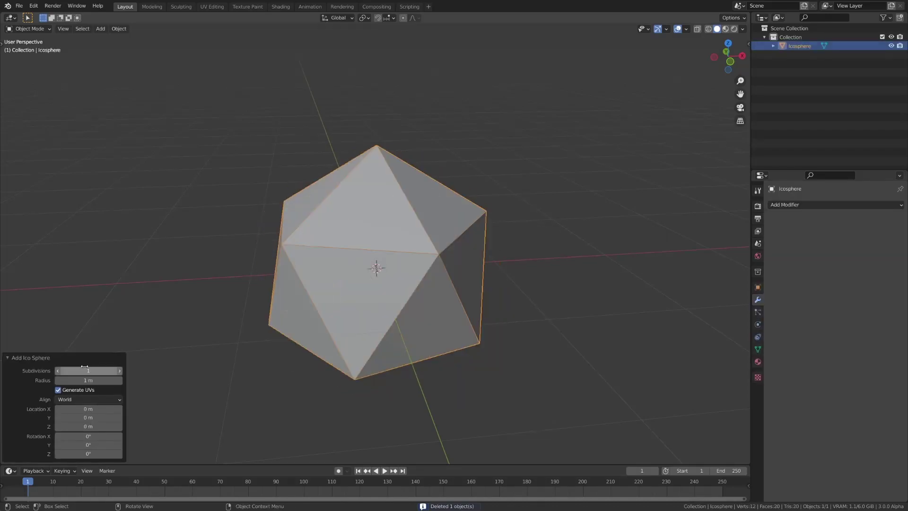
- Apply smooth shading to the new ico sphere and view it both from a distance and up close
right_click(367, 246)
left_click(367, 243)
scroll(361, 269, "down", 5)
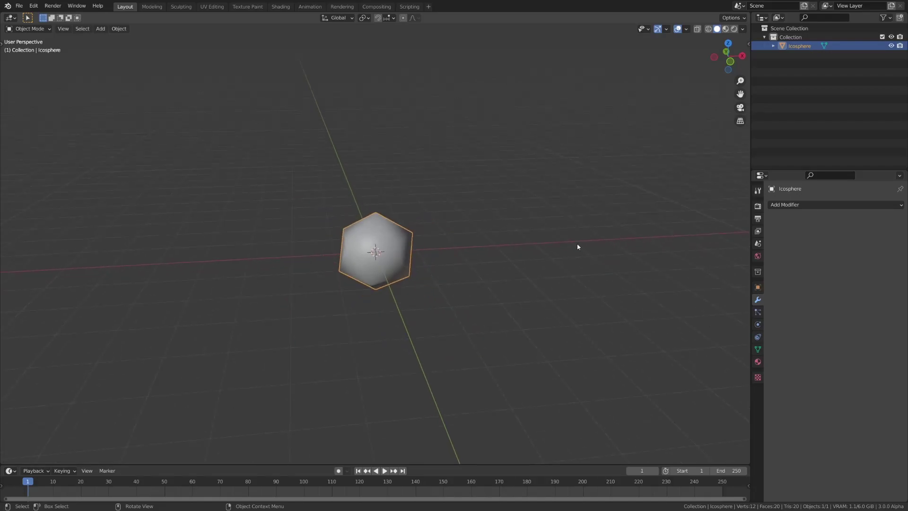
scroll(578, 239, "down", 3)
left_click(555, 202)
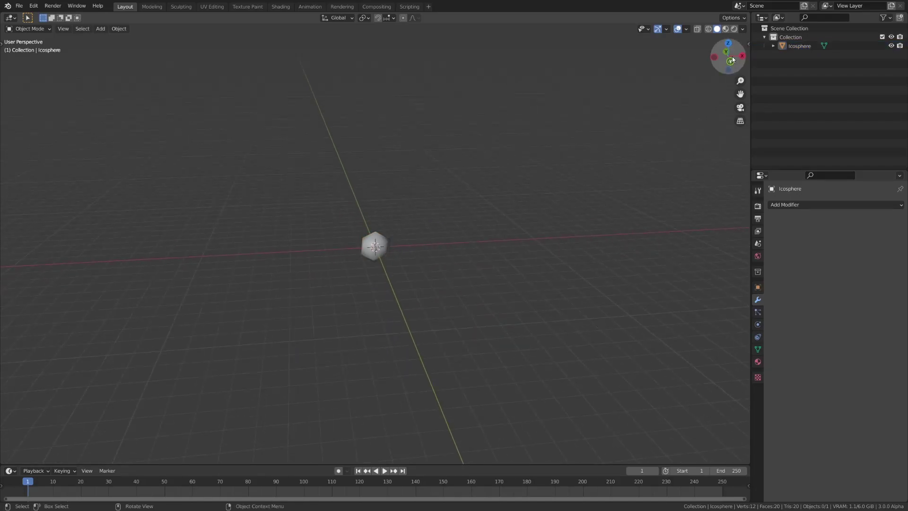
left_click_drag(728, 56, 721, 92)
scroll(481, 179, "up", 4)
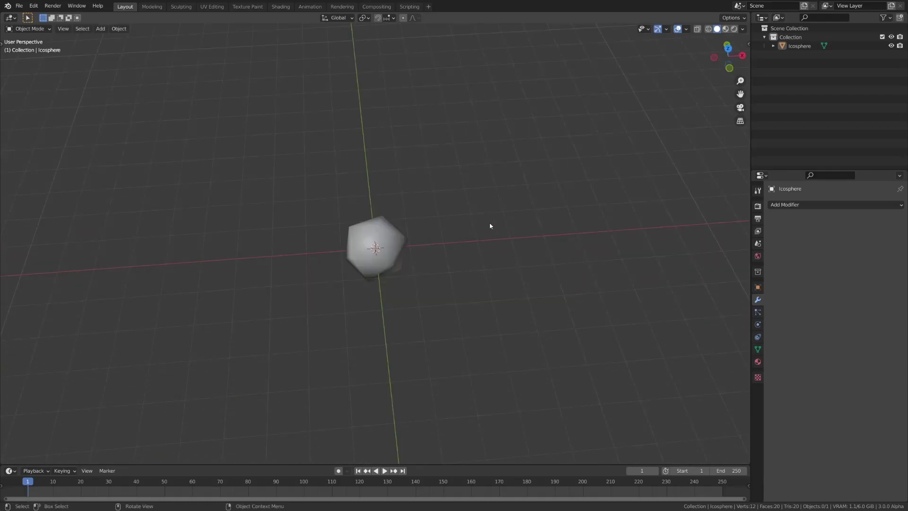
scroll(398, 251, "up", 4)
left_click(398, 250)
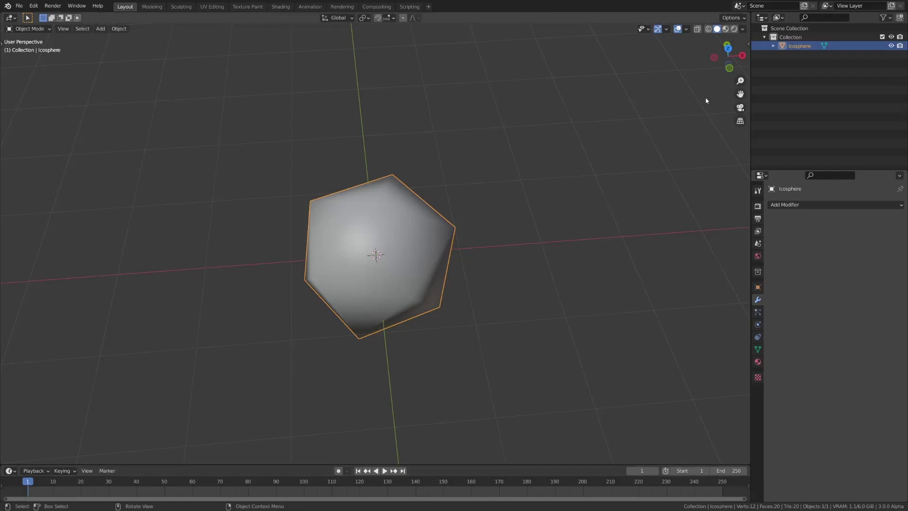
- Add a UV sphere with 8 segments and 4 rings for comparison with the ico sphere
key("shift+a")
mouse_move(326, 207)
left_click(401, 234)
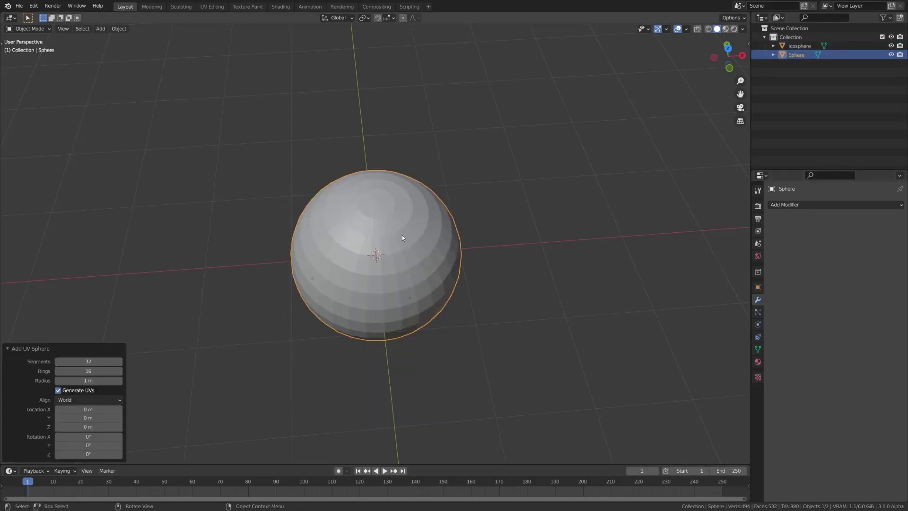
left_click_drag(94, 362, 43, 370)
- Move the UV sphere about 2.1 m along the X axis to place it beside the ico sphere
middle_click_drag(431, 265, 425, 222)
key("g")
key("x")
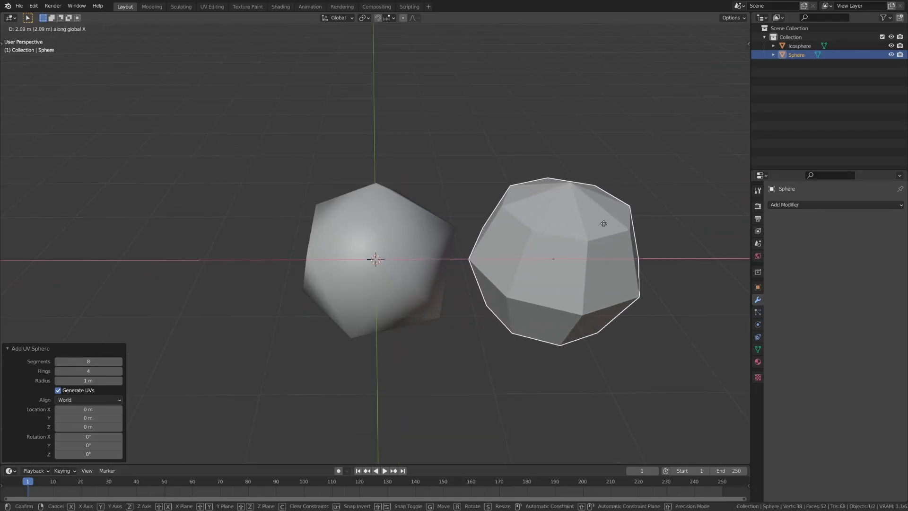
left_click(573, 251, "ctrl")
- Apply smooth shading to the UV sphere and check its mesh in Edit Mode
right_click(574, 251)
left_click(573, 252)
middle_click_drag(648, 162, 638, 156)
key("Tab")
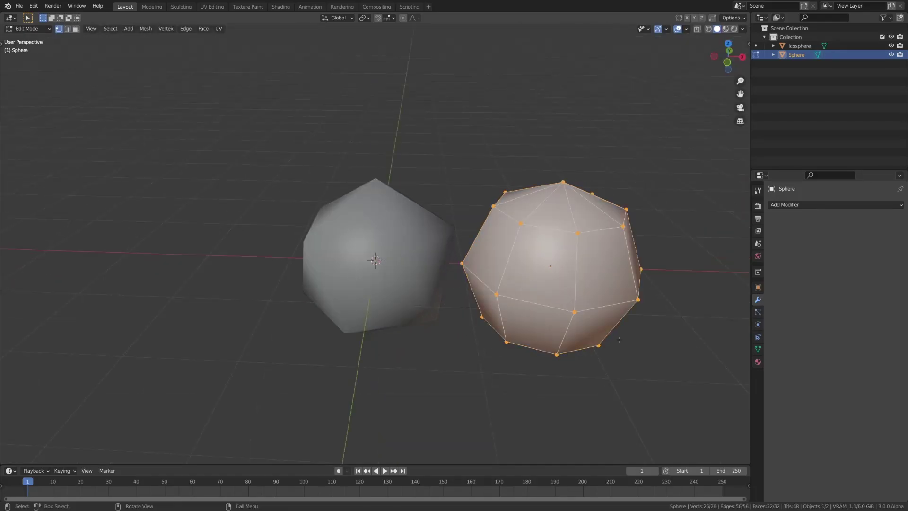
key("Tab")
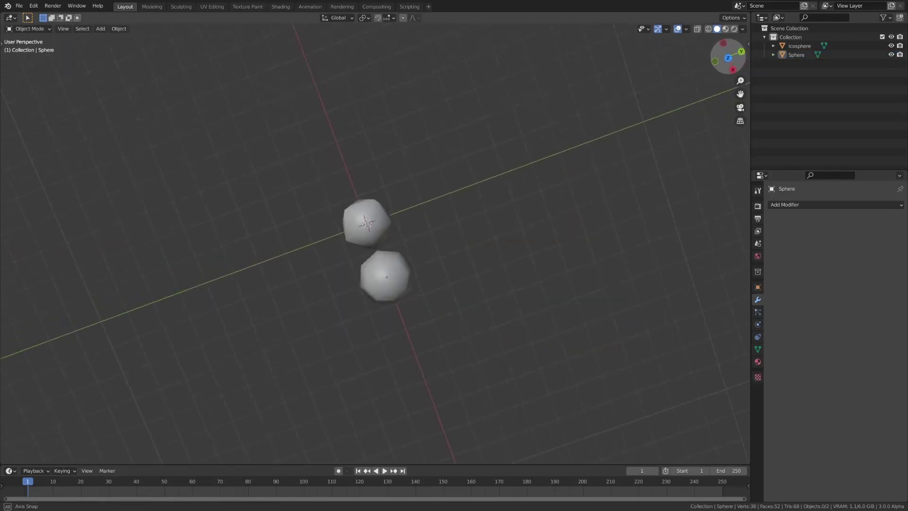
- Delete both the ico sphere and the UV sphere from the scene
middle_click_drag(653, 265, 453, 260)
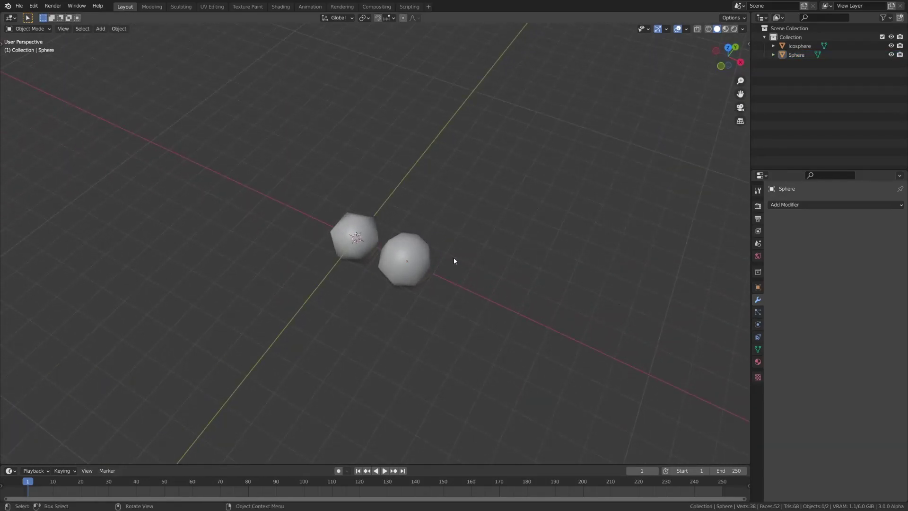
scroll(473, 256, "up", 5)
key("a")
key("Delete")
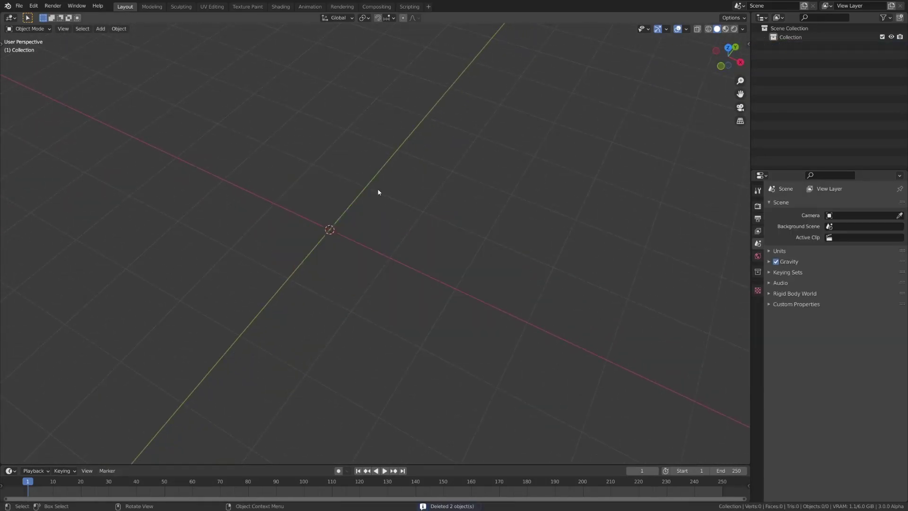
- Add a cube mesh with a size of 2 m at the world origin
key("shift+a")
mouse_move(377, 188)
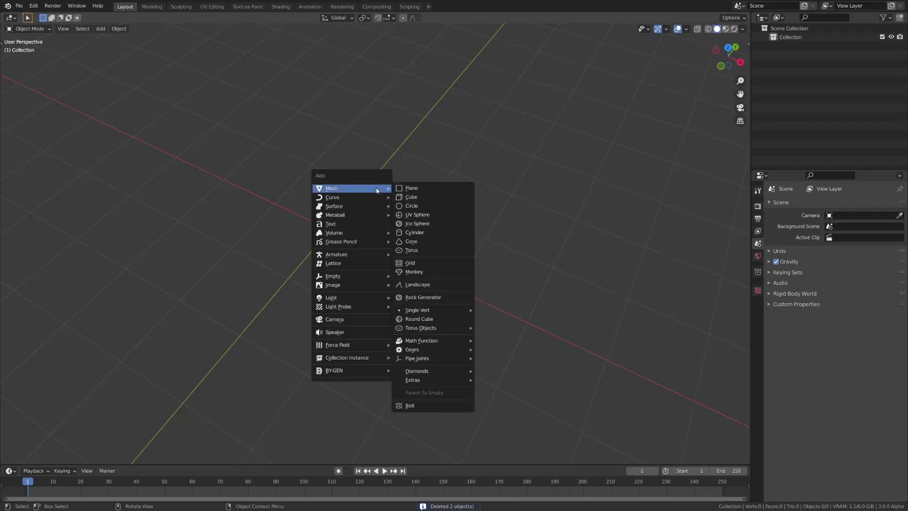
left_click(433, 200)
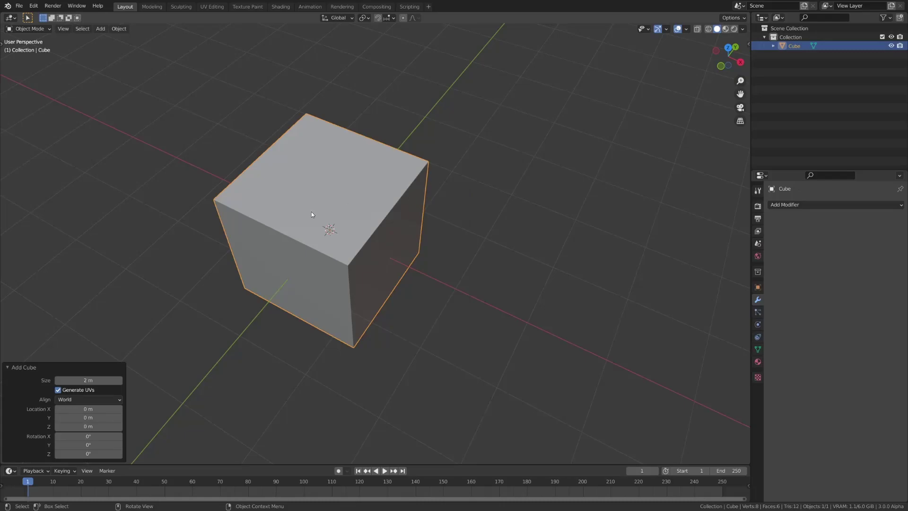
- Round the cube into a ball with a Catmull-Clark Subdivision modifier at viewport level 4
key("KP_Decimal")
scroll(333, 204, "down", 6)
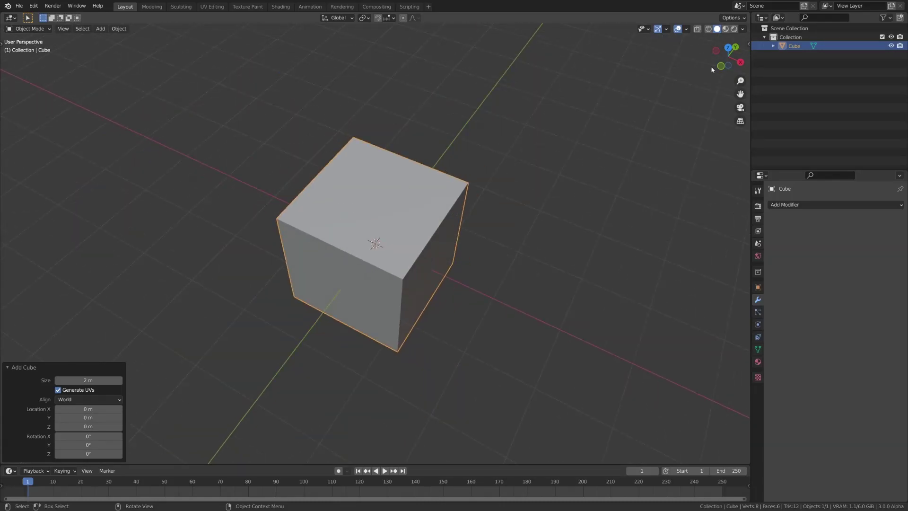
left_click(719, 66)
key("ctrl+4")
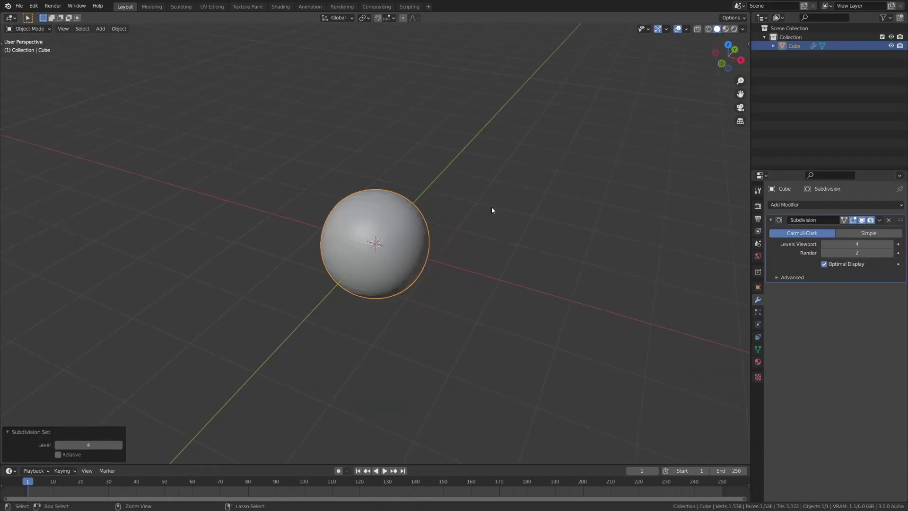
- Add a Cast modifier with the Sphere shape to the cube and compare its outline from the front with the modifier hidden
scroll(491, 206, "up", 3)
left_click(835, 205)
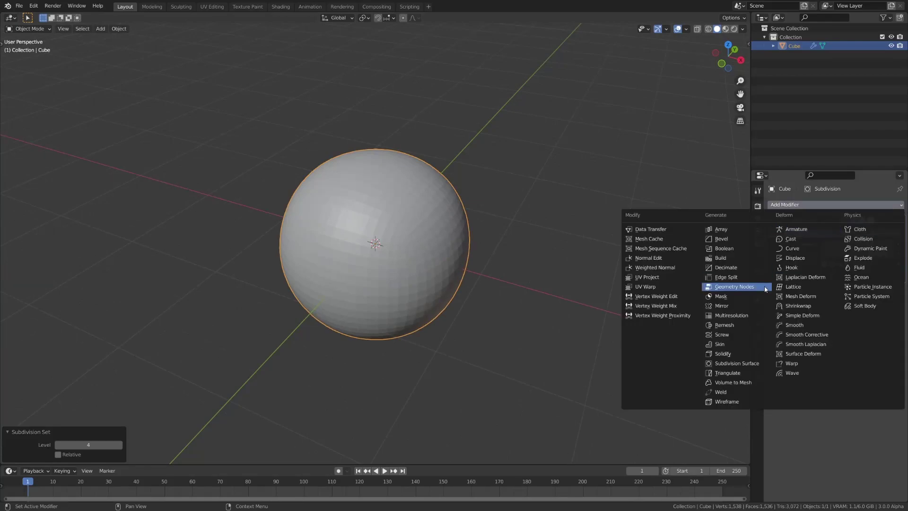
left_click(792, 239)
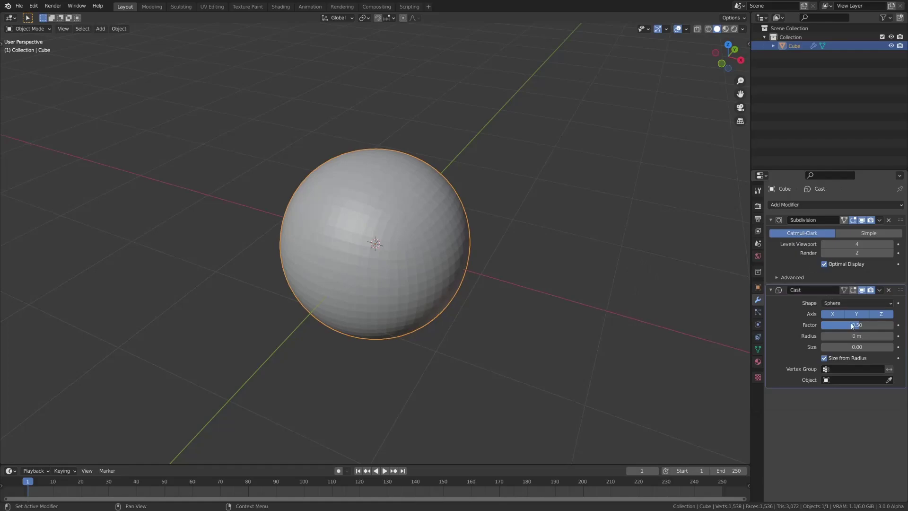
key("KP_1")
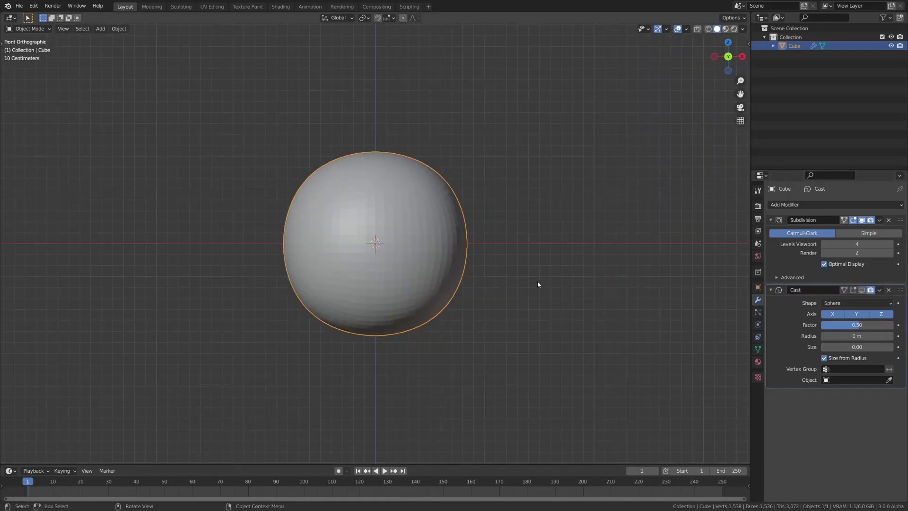
scroll(537, 280, "up", 2)
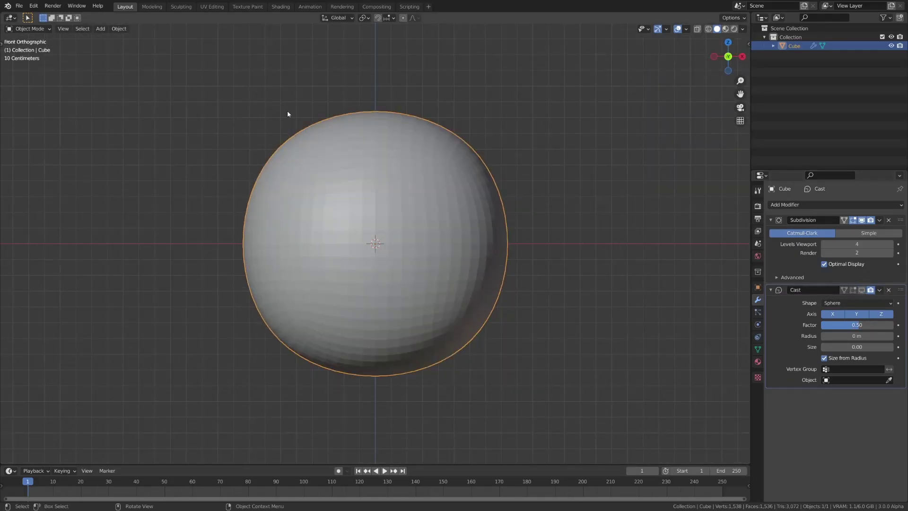
middle_click_drag(284, 106, 330, 95)
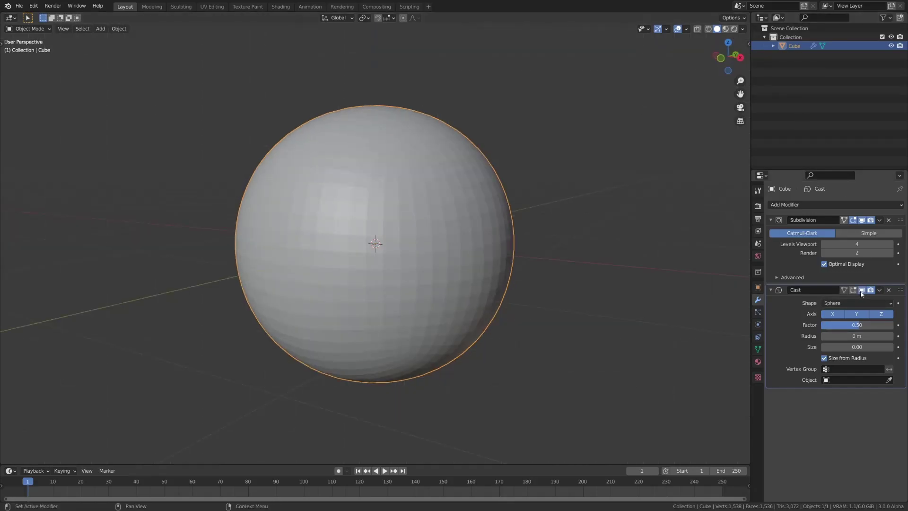
- Set the Cast modifier's factor to 1 and leave the modifier displayed in the viewport after comparing its effect
left_click(856, 328)
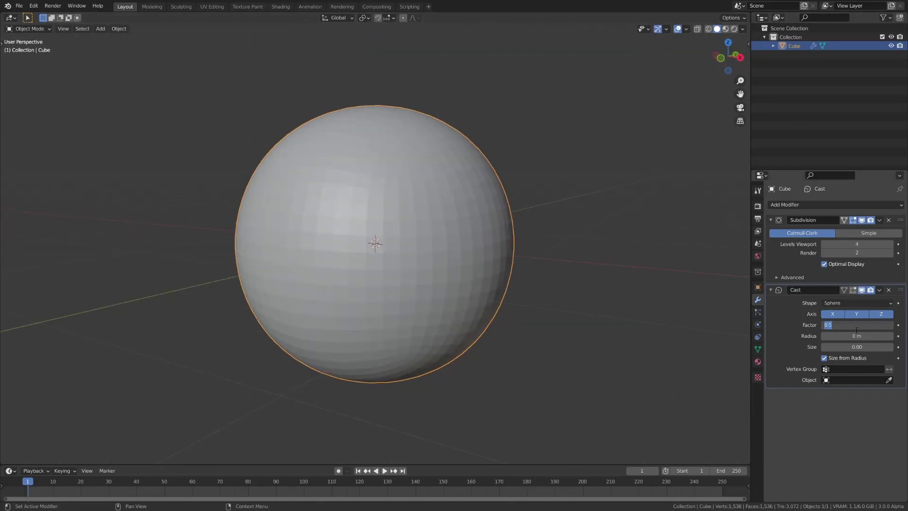
type("1")
key("Return")
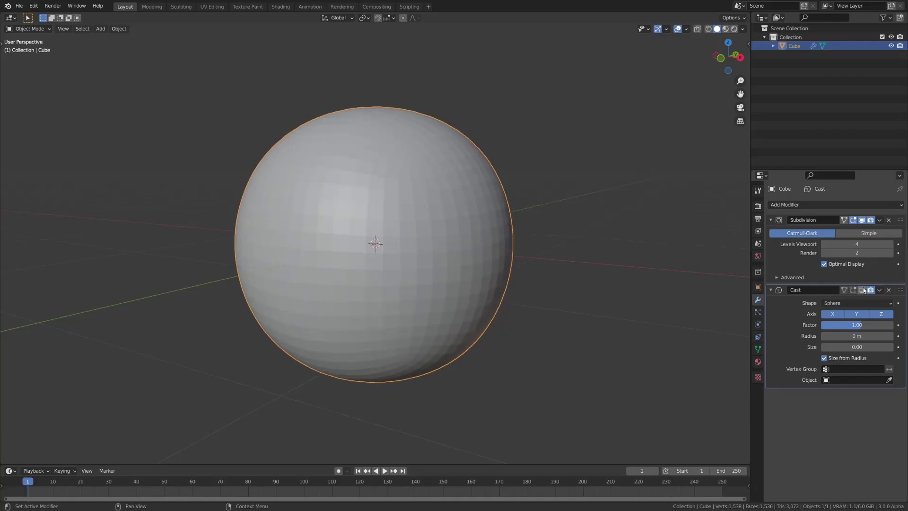
left_click(861, 289)
- Examine the face topology of the cube-based sphere from several angles, including up close where the original cube corners meet
left_click_drag(728, 56, 719, 139)
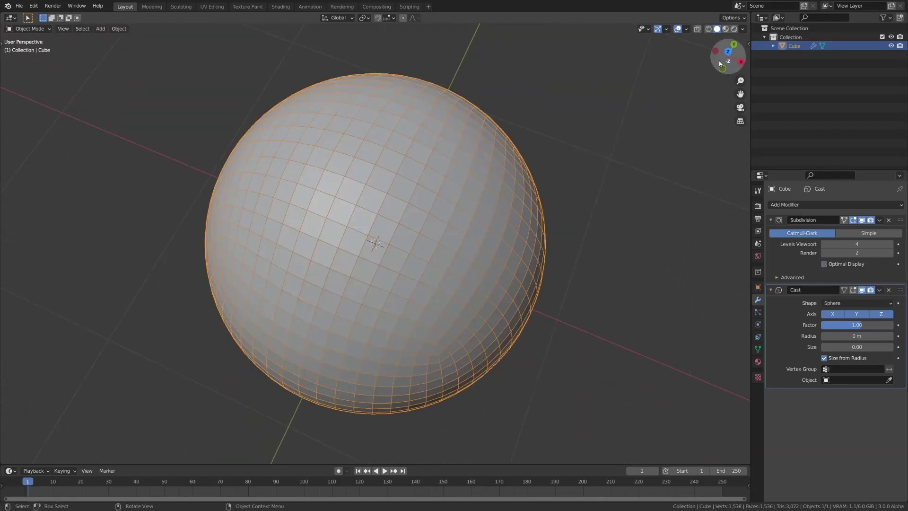
left_click_drag(728, 56, 736, 126)
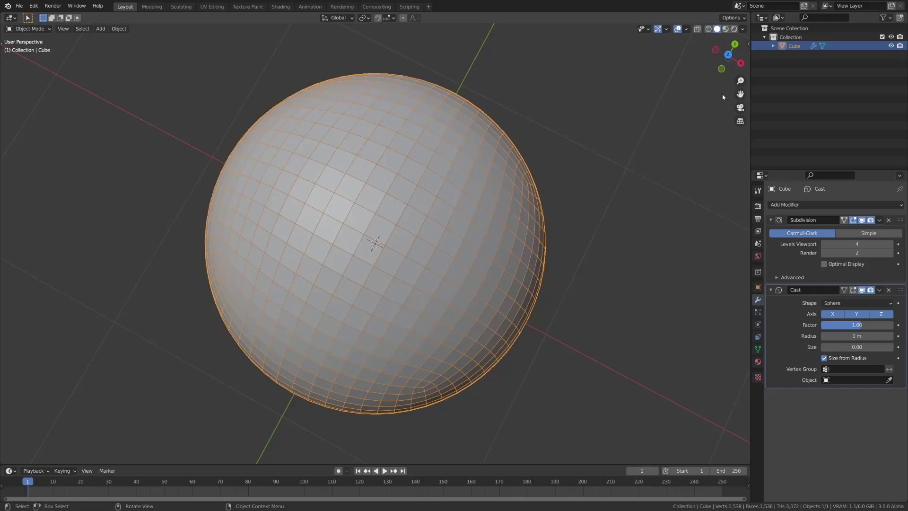
left_click_drag(728, 57, 780, 115)
scroll(419, 231, "up", 2)
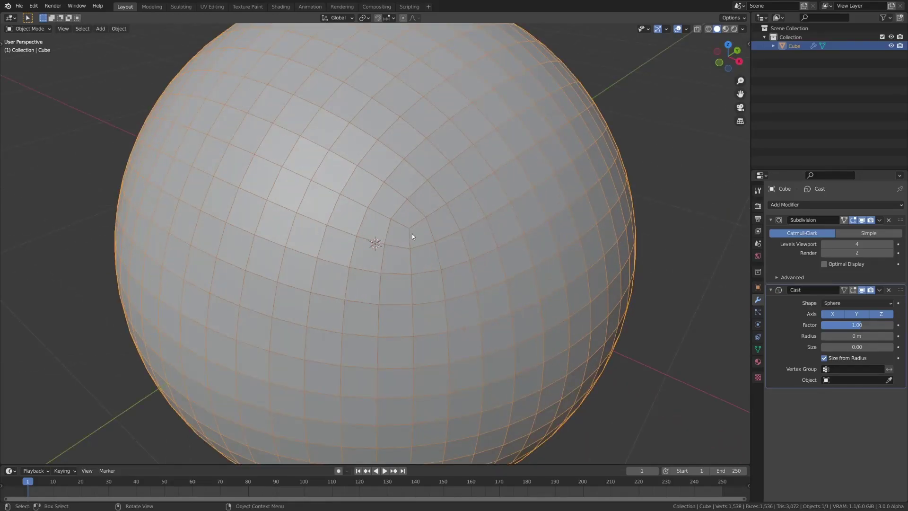
scroll(416, 218, "down", 2)
left_click_drag(728, 56, 721, 62)
scroll(446, 216, "up", 3)
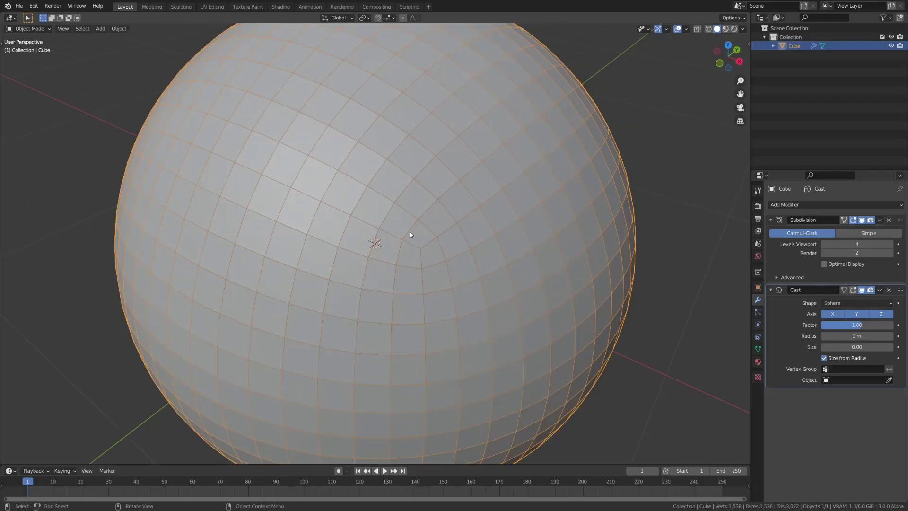
scroll(403, 276, "down", 6)
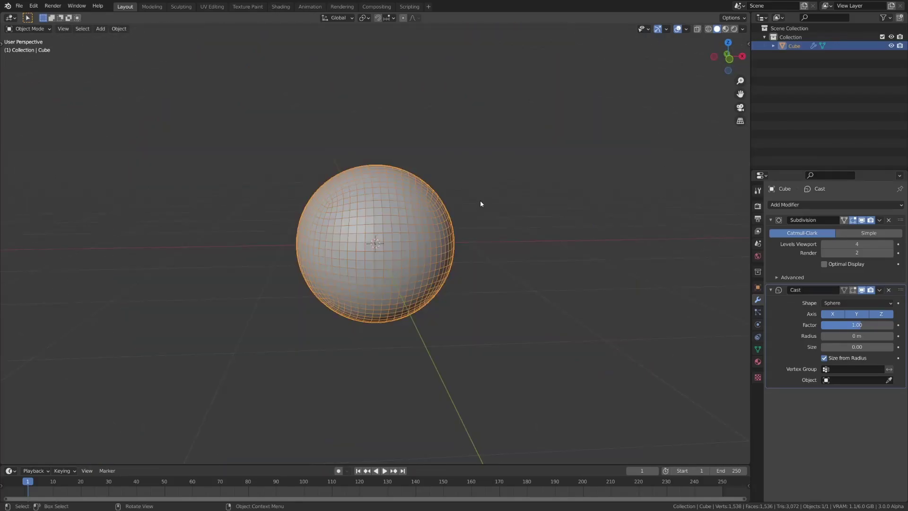
scroll(481, 200, "up", 4)
left_click_drag(722, 59, 719, 63)
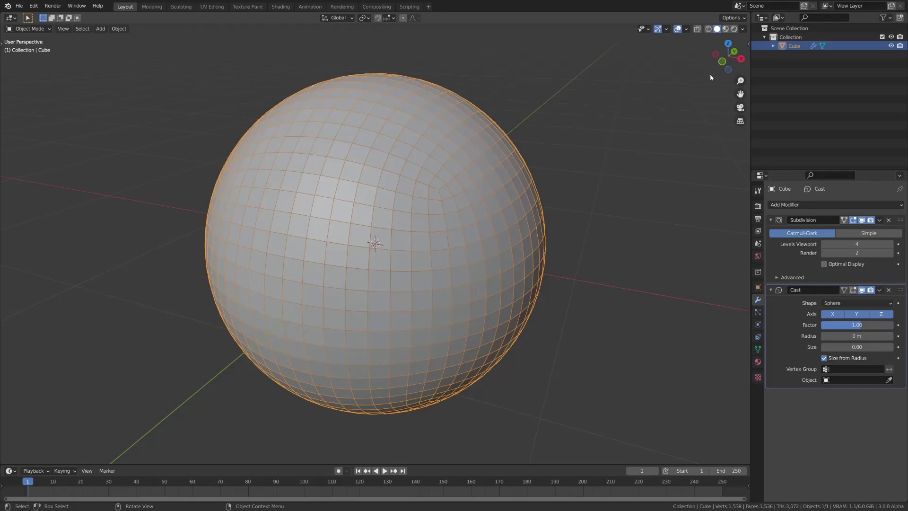
scroll(720, 57, "down", 2)
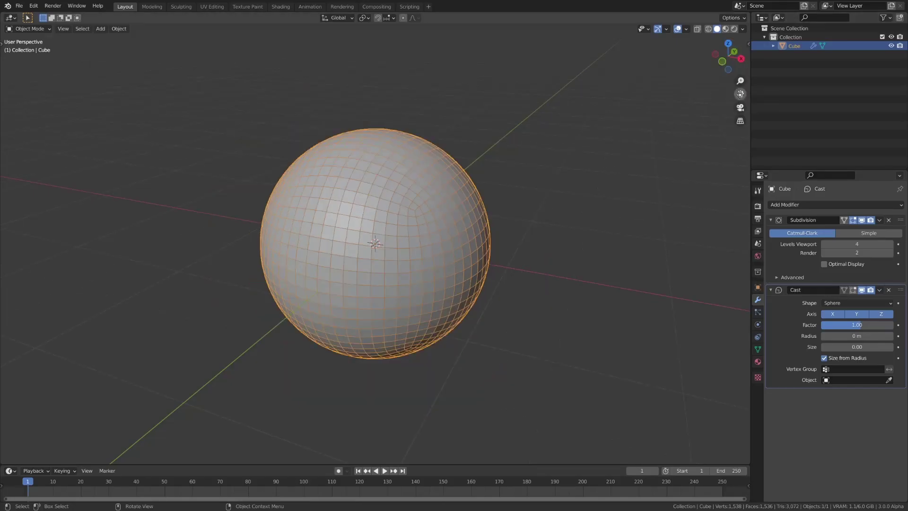
left_click_drag(740, 94, 745, 101)
mouse_move(732, 67)
left_mouse_down()
mouse_move(751, 70)
mouse_move(728, 60)
left_mouse_up()
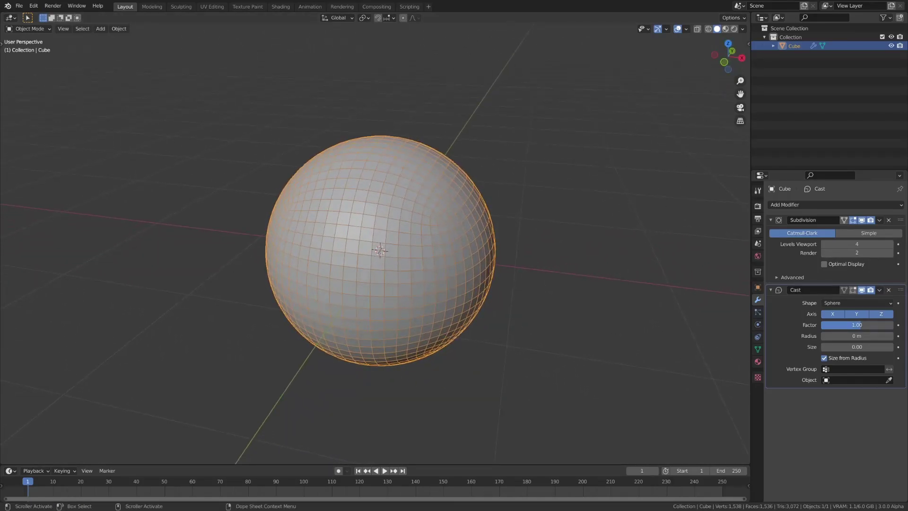